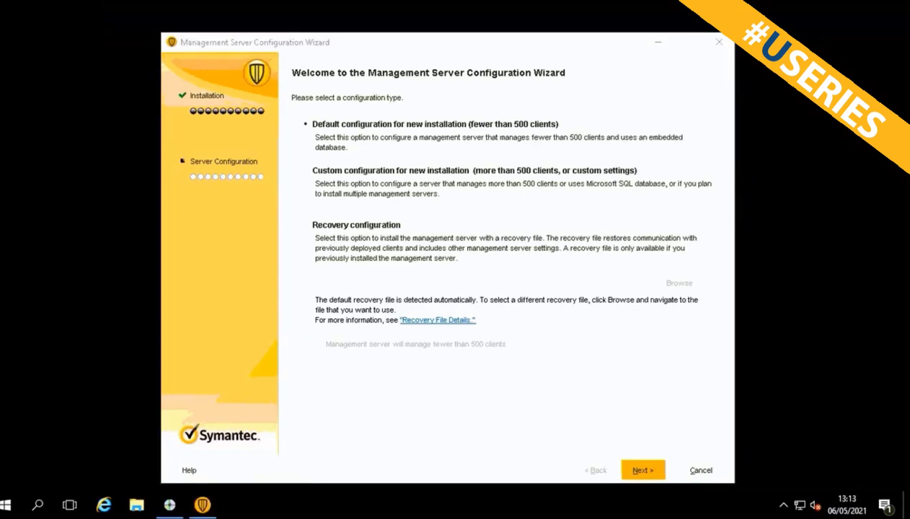
# Choose 'Custom configuration for new installation' and continue to the server and port settings.
pyautogui.click(474, 170)
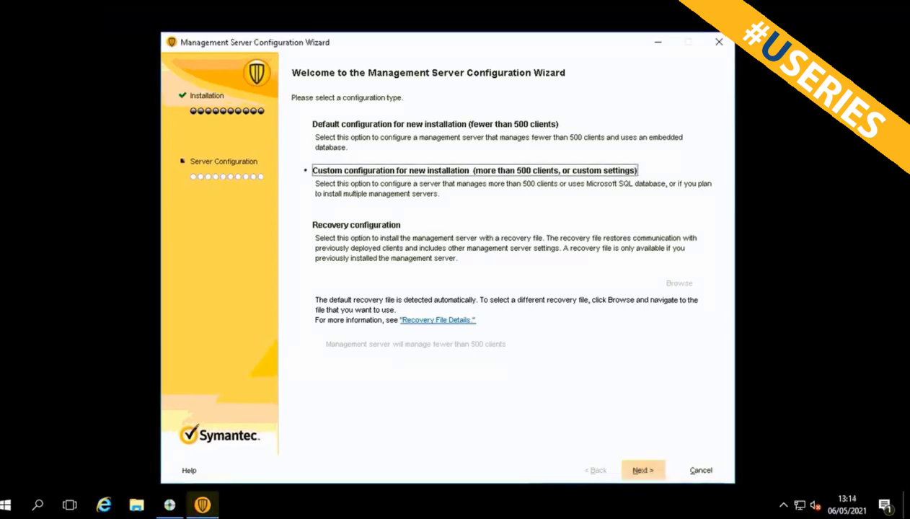
pyautogui.click(643, 470)
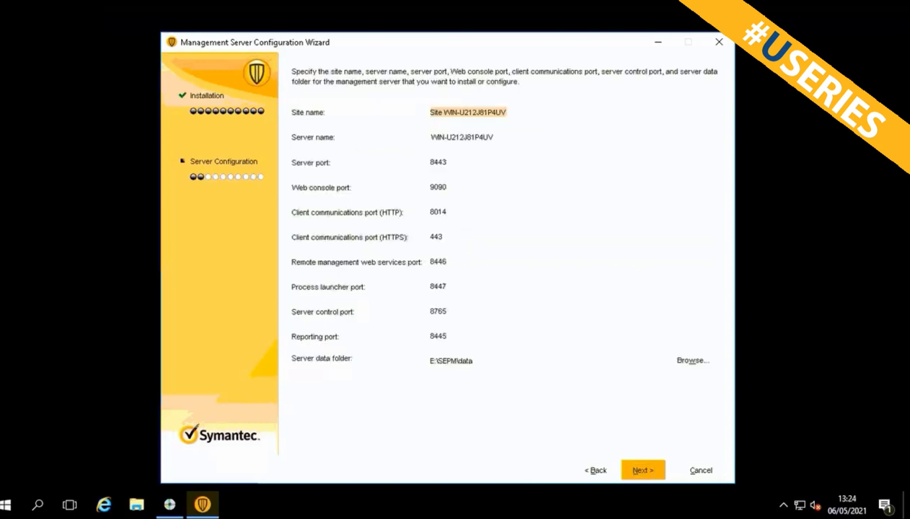
# Accept the default server ports and choose Microsoft SQL Server as the database.
pyautogui.press('Return')
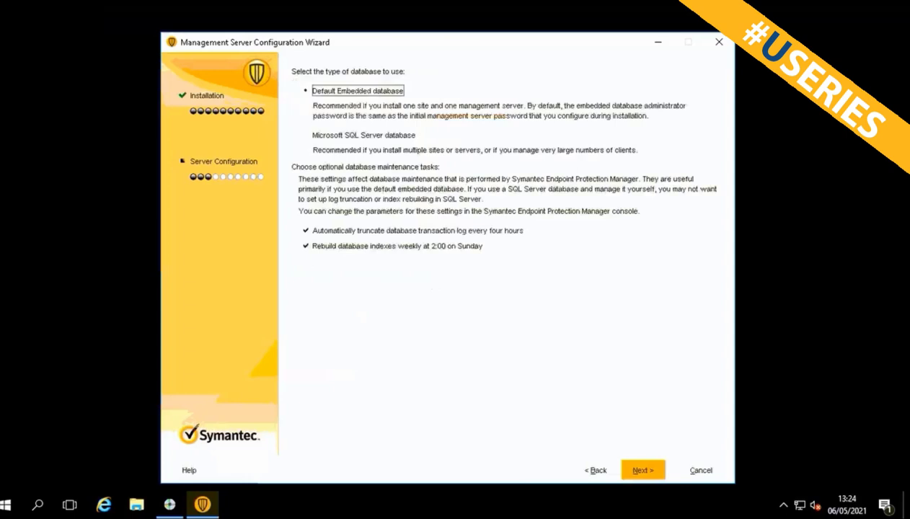
pyautogui.press('Down')
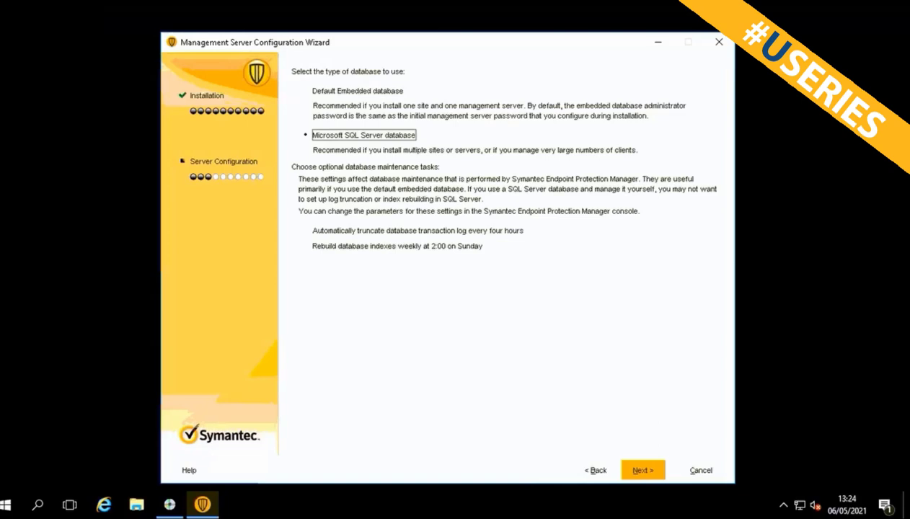
pyautogui.click(418, 230)
pyautogui.click(397, 246)
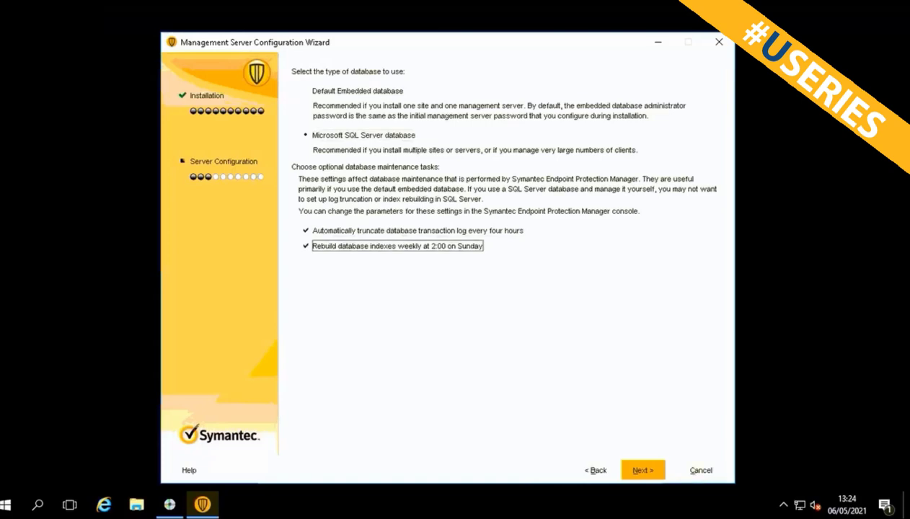
pyautogui.click(363, 135)
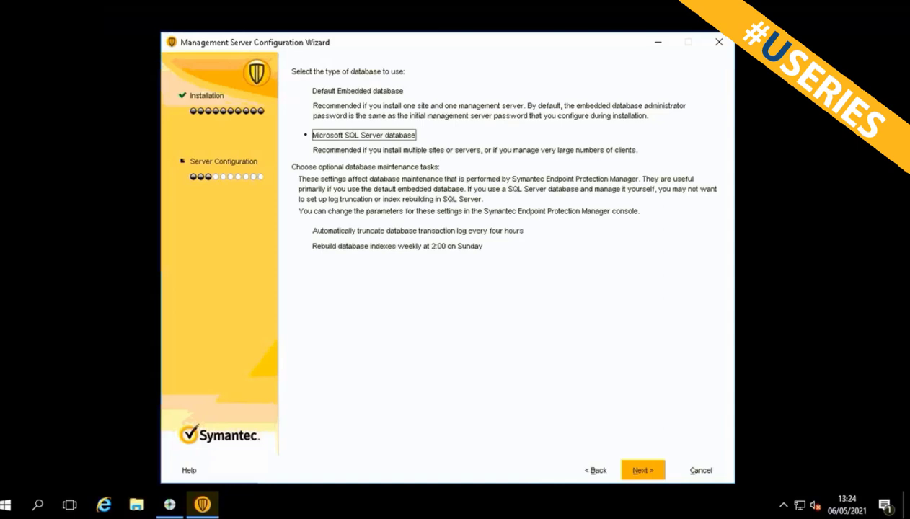
# Enable transaction log truncation and weekly index rebuilding, then advance to database authentication.
pyautogui.press('Tab')
pyautogui.press('space')
pyautogui.press('Tab')
pyautogui.press('space')
pyautogui.press('Tab')
pyautogui.press('space')
pyautogui.press('Tab')
pyautogui.press('space')
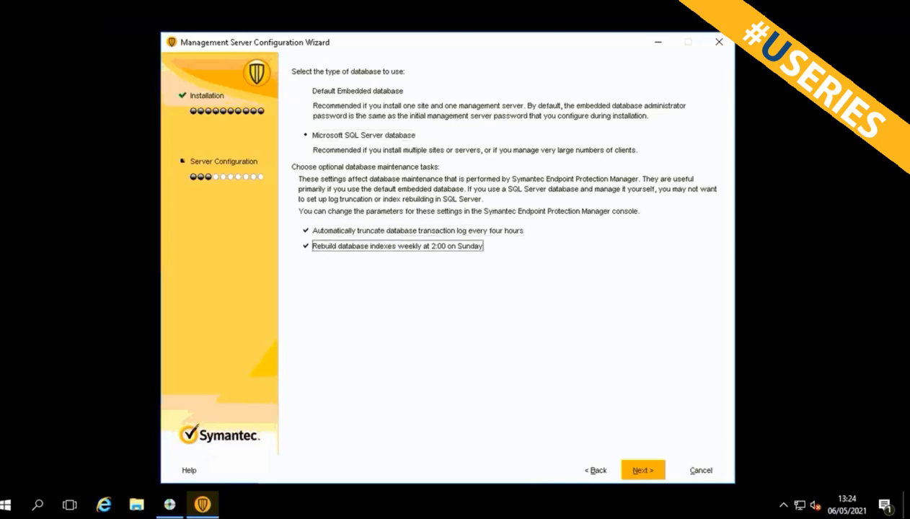
pyautogui.press('Return')
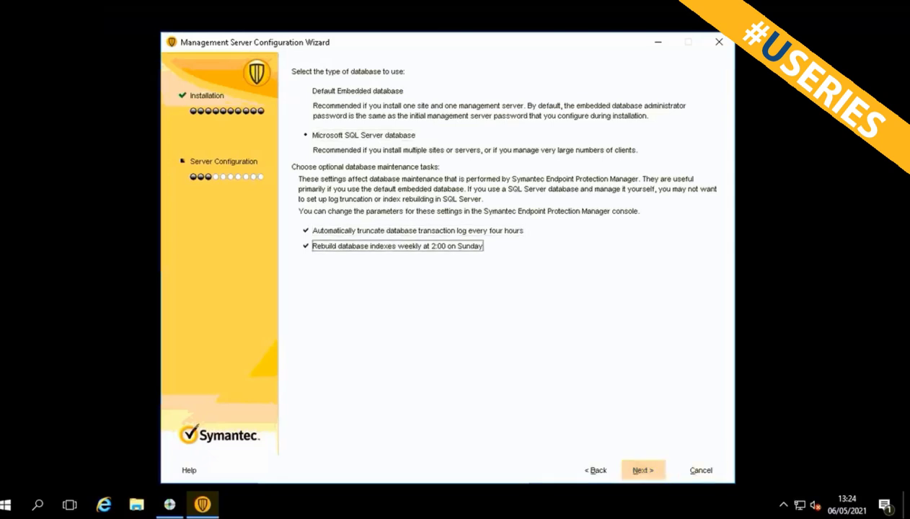
pyautogui.press('Return')
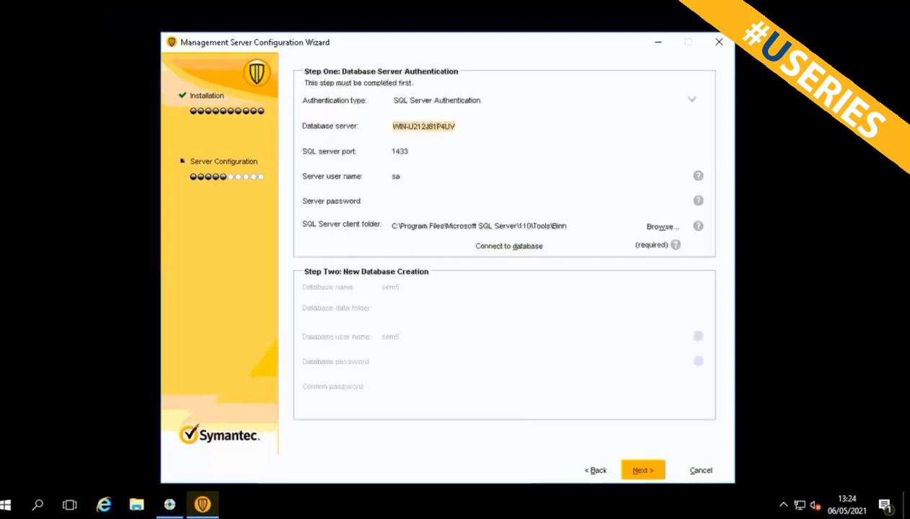
# Connect to SQL Server as sa with its password, then set and confirm the sem6 database password.
pyautogui.click(393, 201)
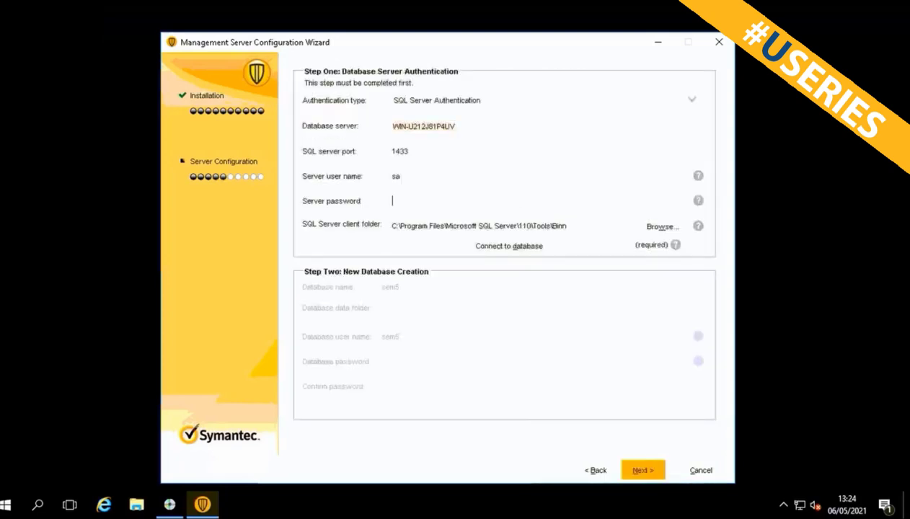
pyautogui.write('P@ssw0rd12345678')
pyautogui.click(509, 246)
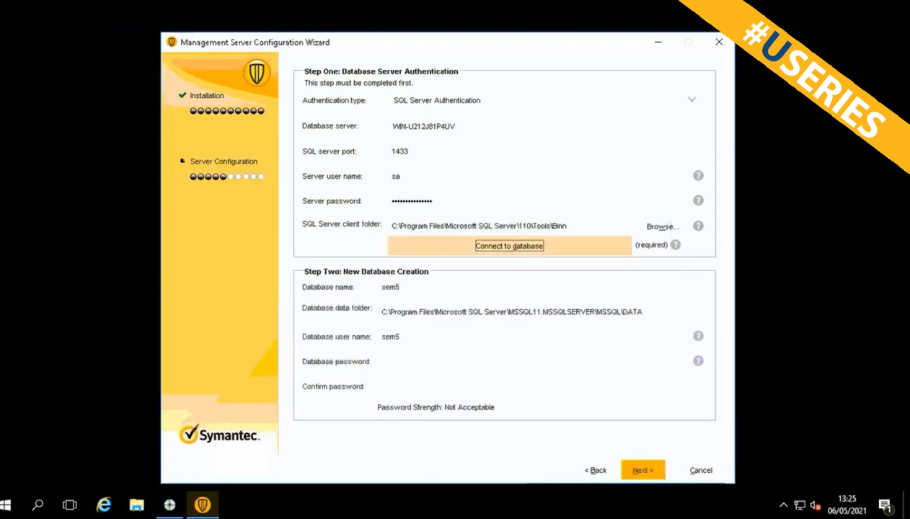
pyautogui.click(377, 356)
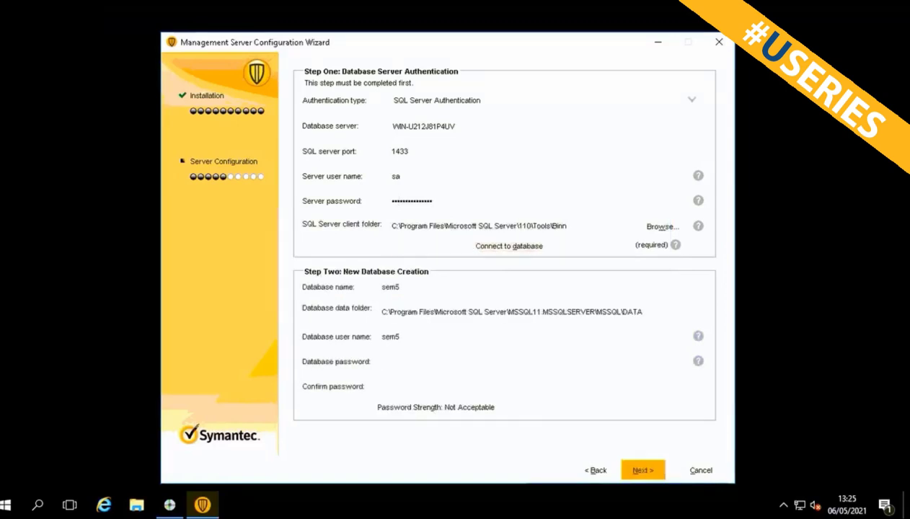
pyautogui.write('••••••••••••••')
pyautogui.press('Tab')
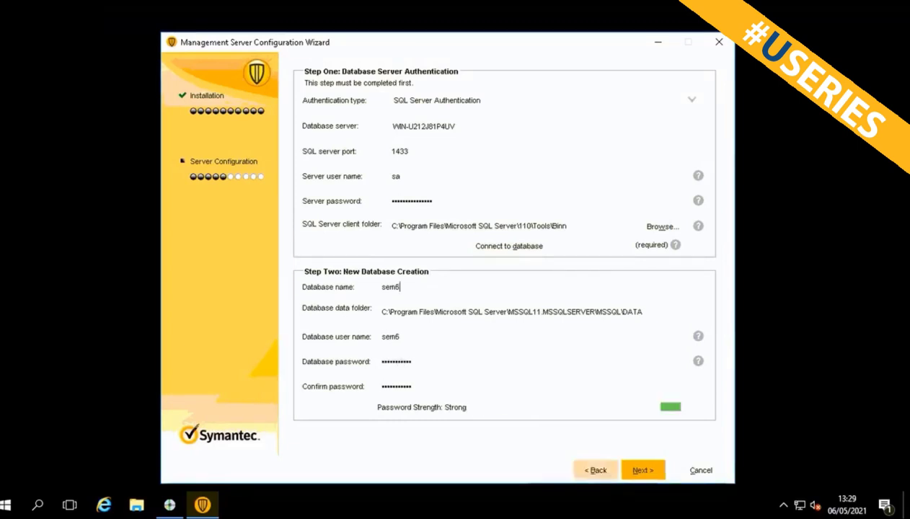
pyautogui.press('Return')
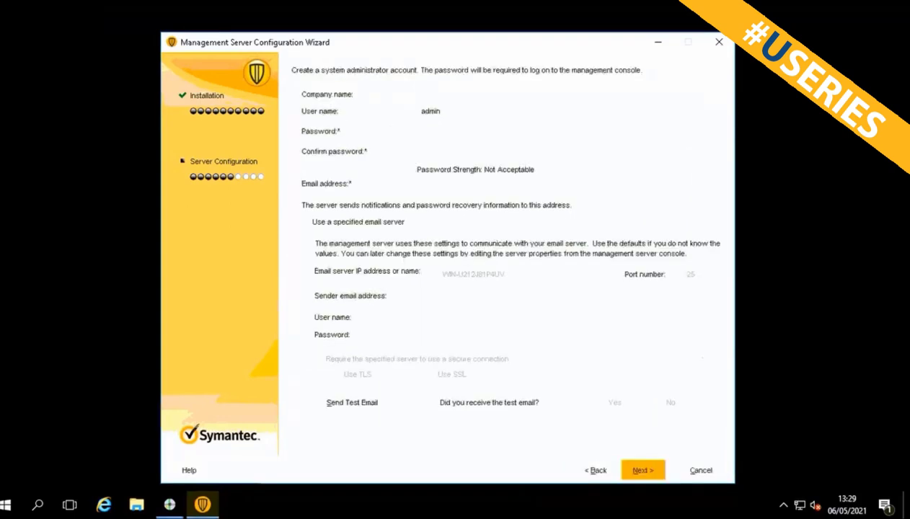
# Enter Unidees as the company name.
pyautogui.write('Unidea')
pyautogui.press('BackSpace')
pyautogui.press('BackSpace')
pyautogui.write('ees')
pyautogui.press('Tab')
pyautogui.press('Tab')
pyautogui.press('Tab')
pyautogui.press('Tab')
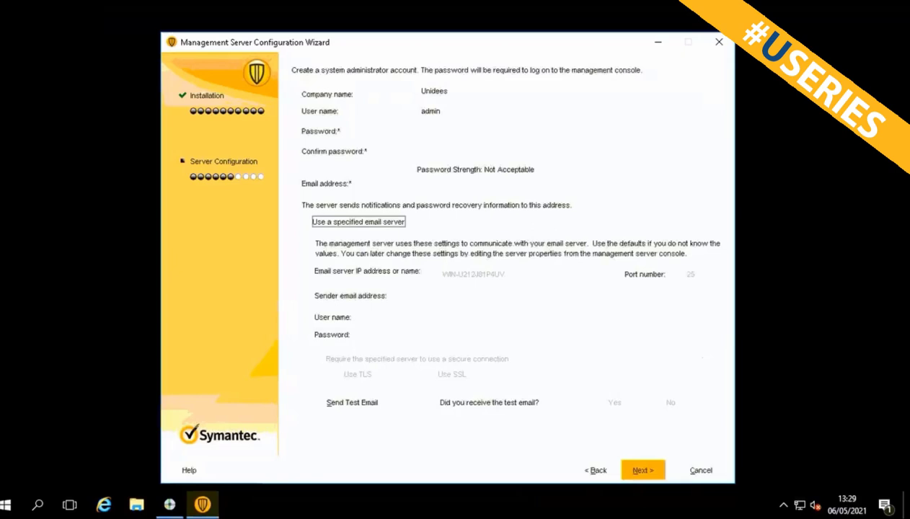
# Set and confirm a strong password for the admin account.
pyautogui.click(425, 130)
pyautogui.write('••••')
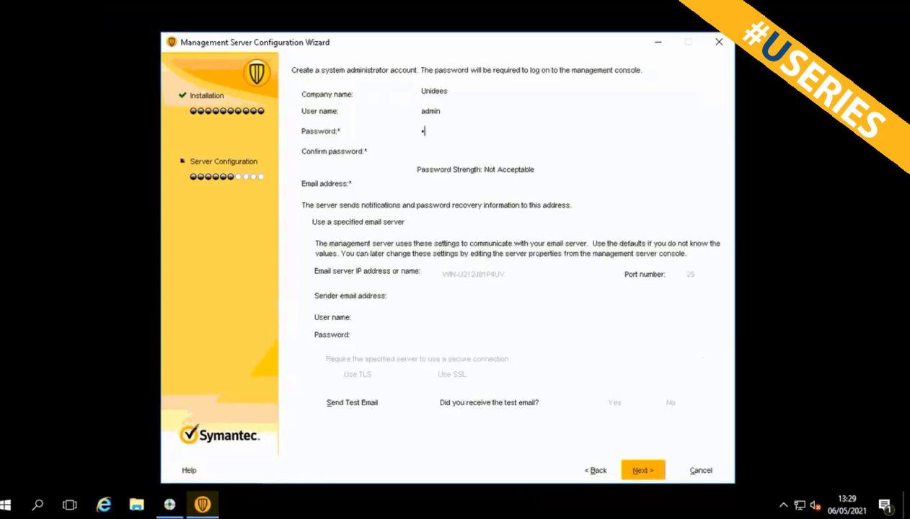
pyautogui.press('BackSpace')
pyautogui.press('BackSpace')
pyautogui.press('BackSpace')
pyautogui.press('BackSpace')
pyautogui.write('••••••••••••••')
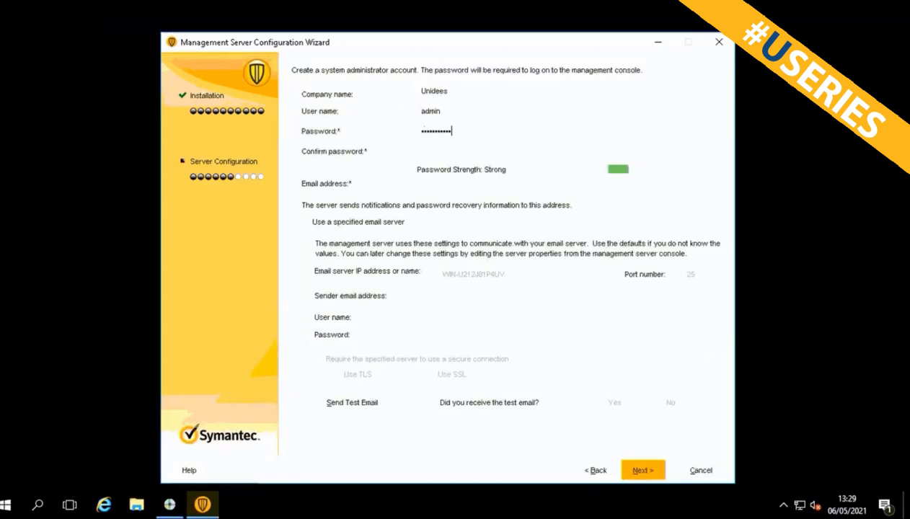
pyautogui.write('•')
pyautogui.press('Tab')
pyautogui.write('•••••••••••')
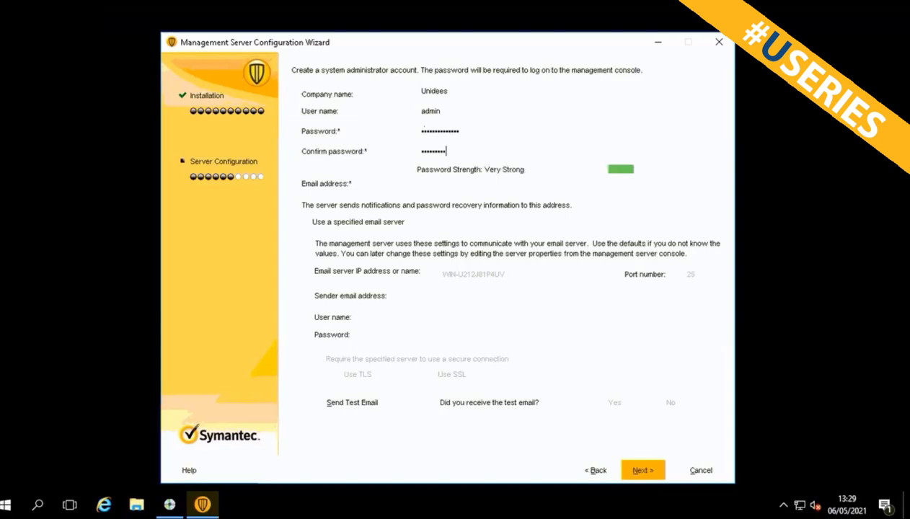
pyautogui.write('•••')
# Fill in the admin's notification e-mail address and submit the account details.
pyautogui.click(432, 187)
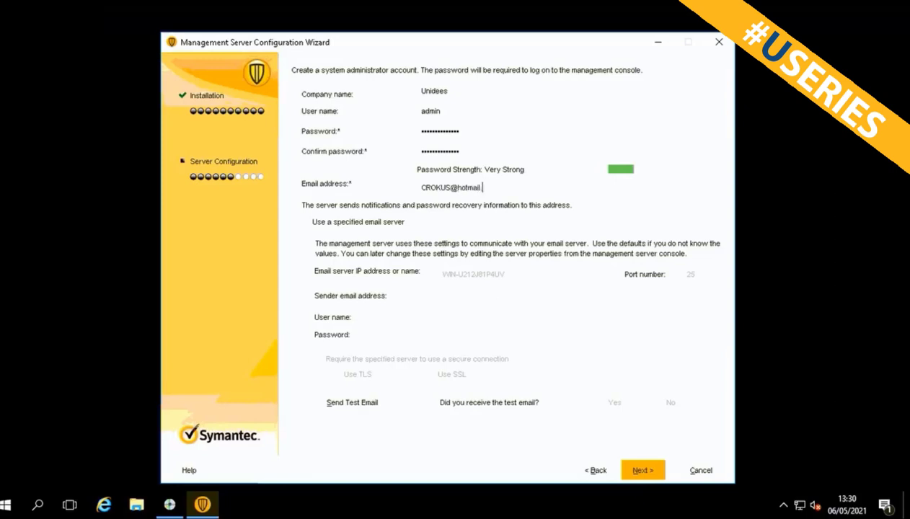
pyautogui.click(642, 470)
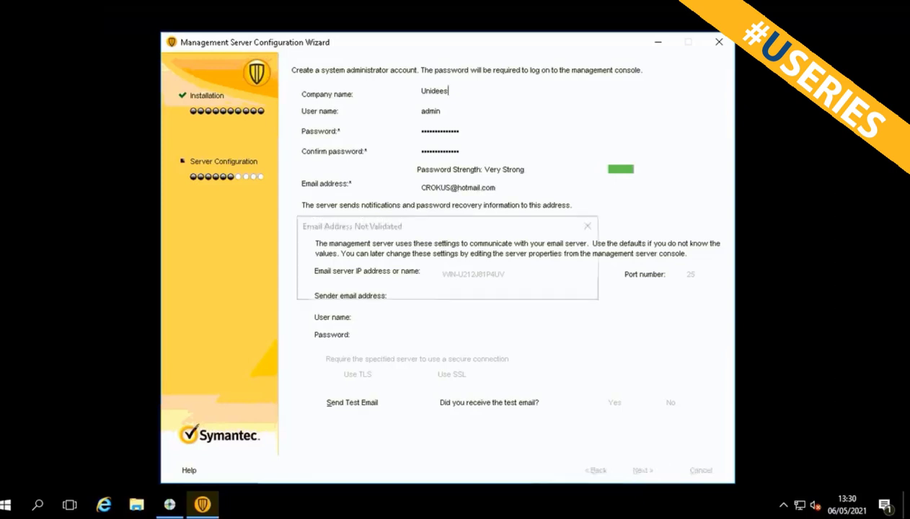
# Accept the unvalidated e-mail warning, skip LiveUpdate during installation, and start database creation.
pyautogui.click(467, 282)
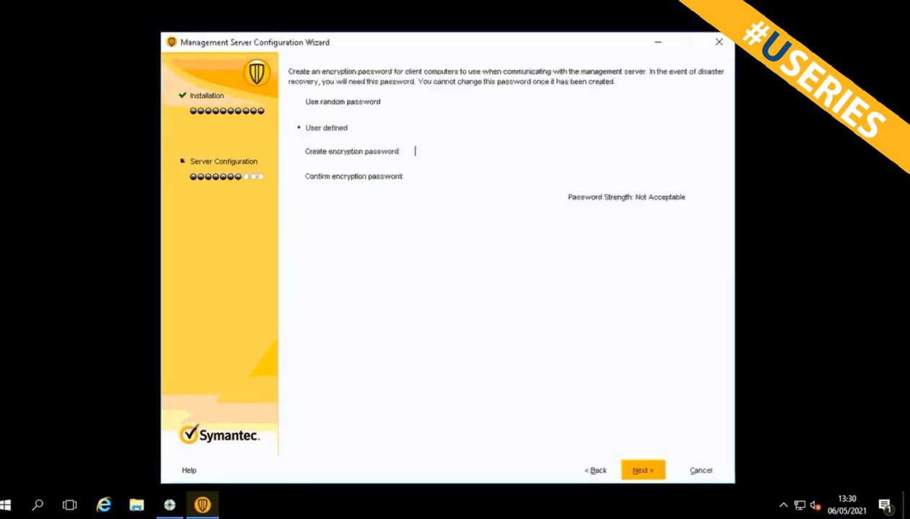
pyautogui.click(642, 470)
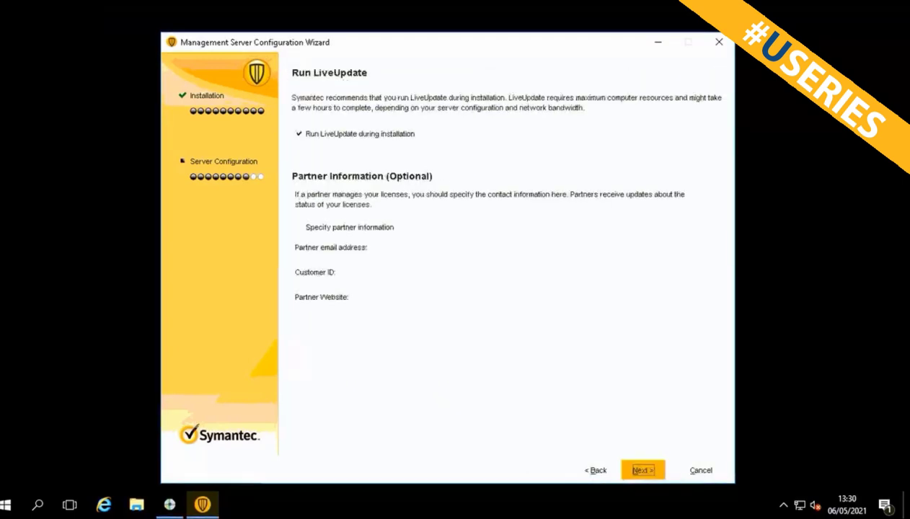
pyautogui.click(299, 134)
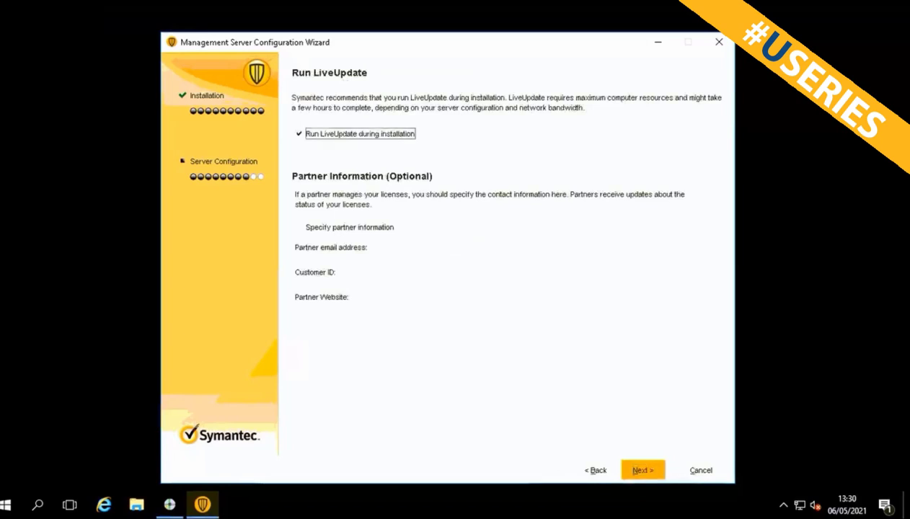
pyautogui.click(642, 469)
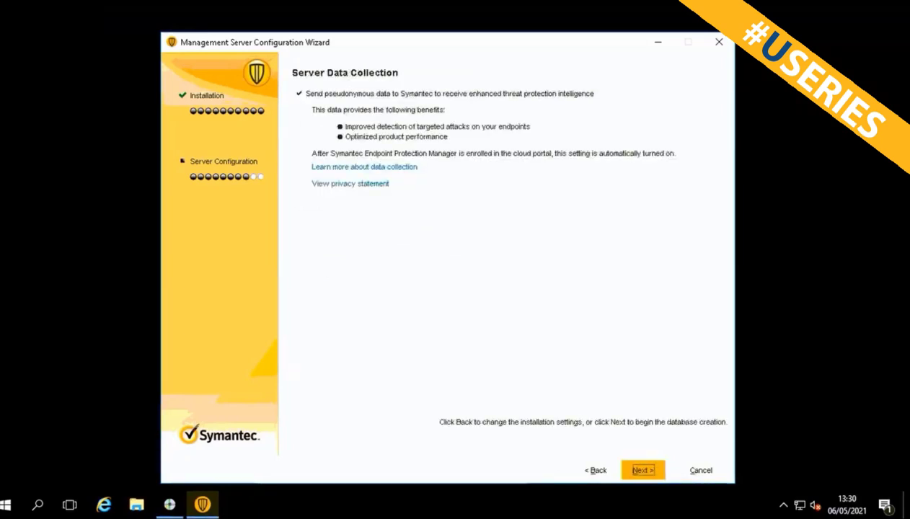
pyautogui.click(642, 469)
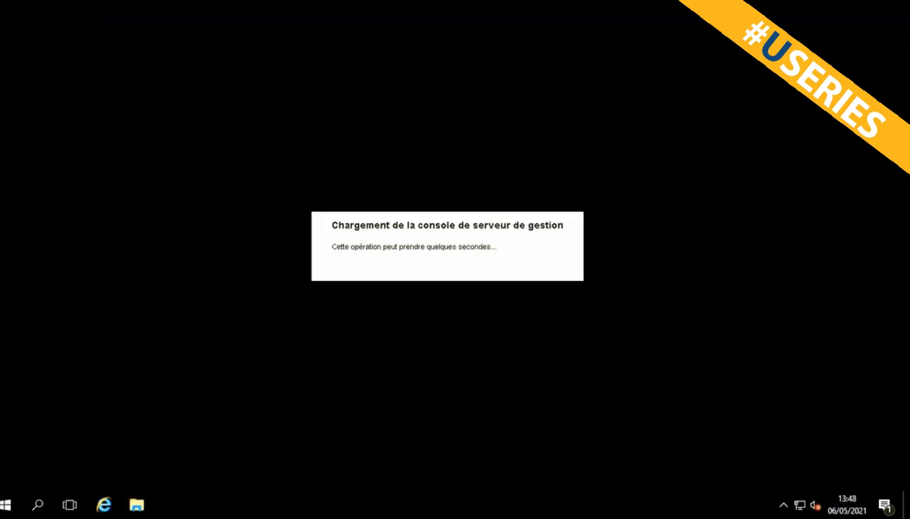
# Sign in to the management console as admin with the account password.
pyautogui.write('admi')
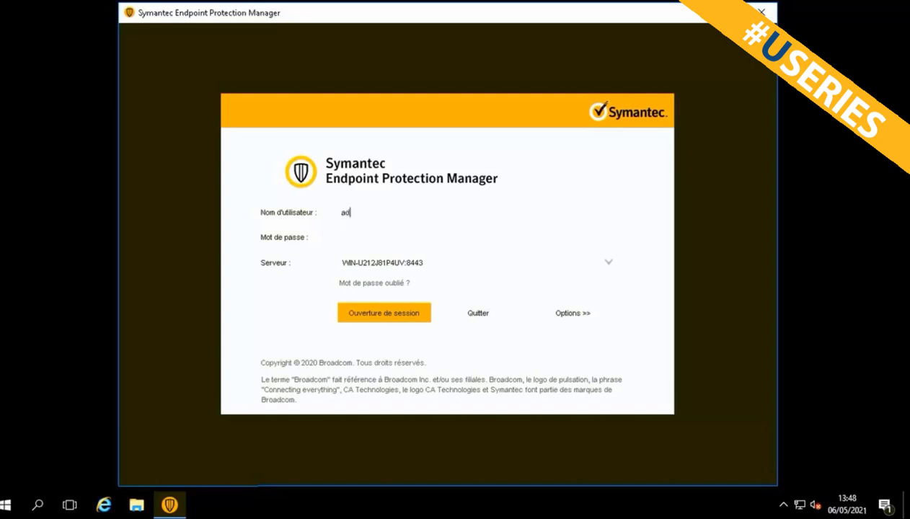
pyautogui.write('n')
pyautogui.press('Tab')
pyautogui.write('••••')
pyautogui.press('BackSpace')
pyautogui.press('BackSpace')
pyautogui.press('BackSpace')
pyautogui.press('BackSpace')
pyautogui.write('••••••••••••••')
pyautogui.press('Return')
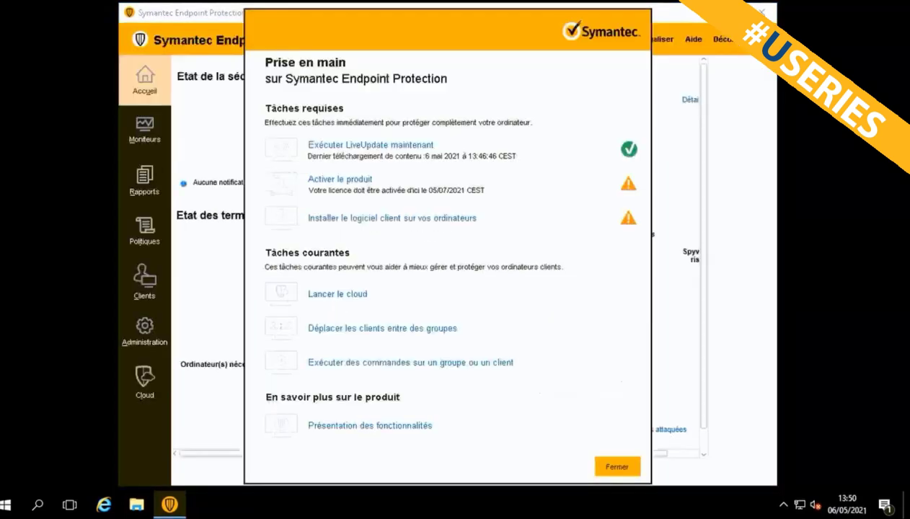